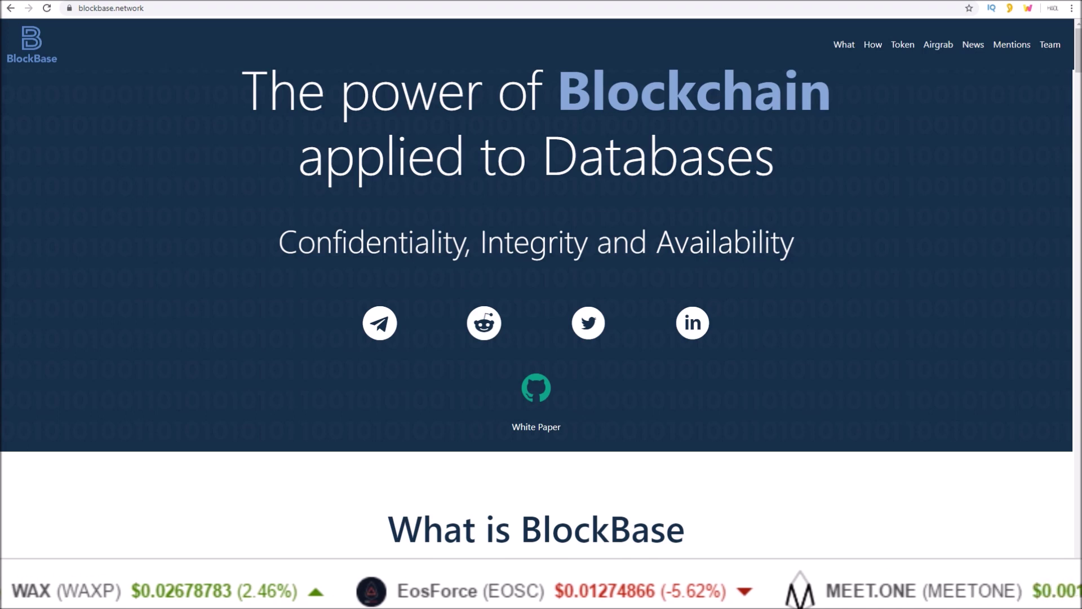
Step: Switch to the Bloks.io tab showing the blockbasetkn account with its 5.4061 EOS balance
key(ctrl+Tab)
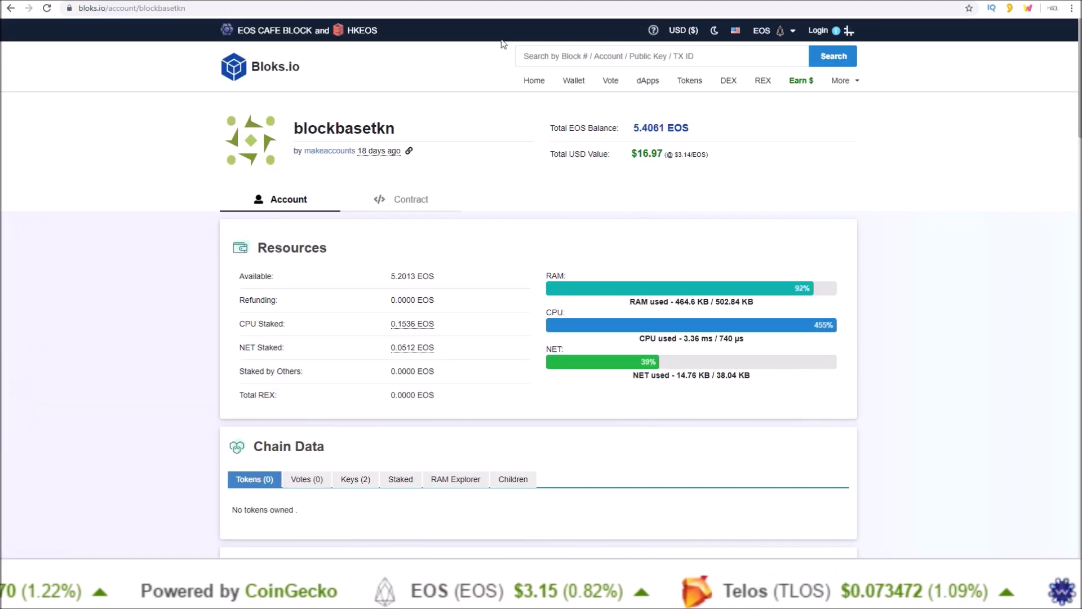
Step: Scroll to blockbasetkn's transactions and highlight the 0.0000 BBT quantities of two signups
drag(1081, 46, 1059, 165)
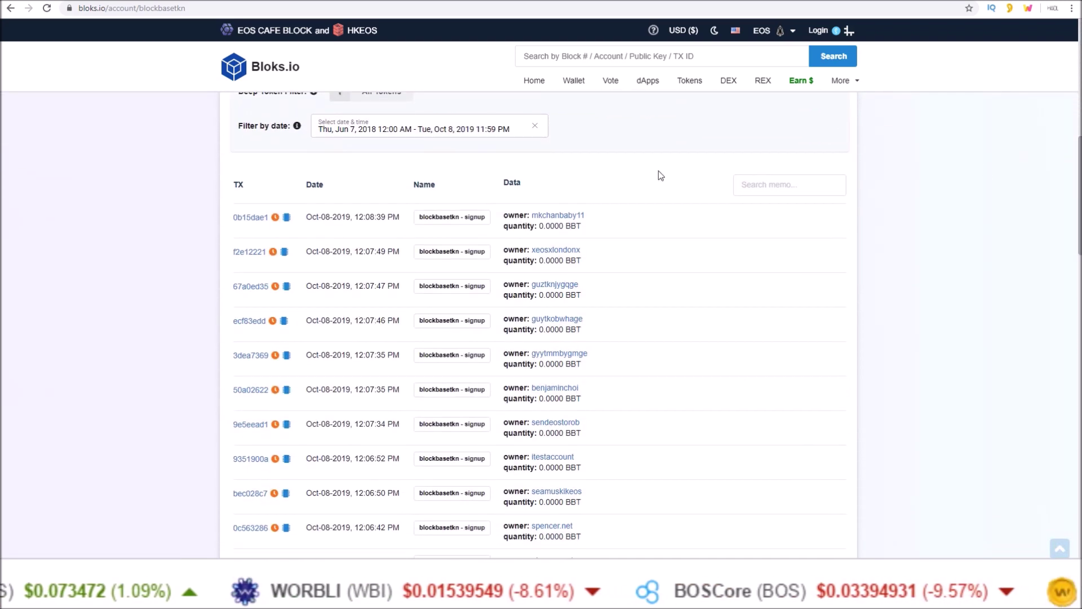
mouse_move(286, 219)
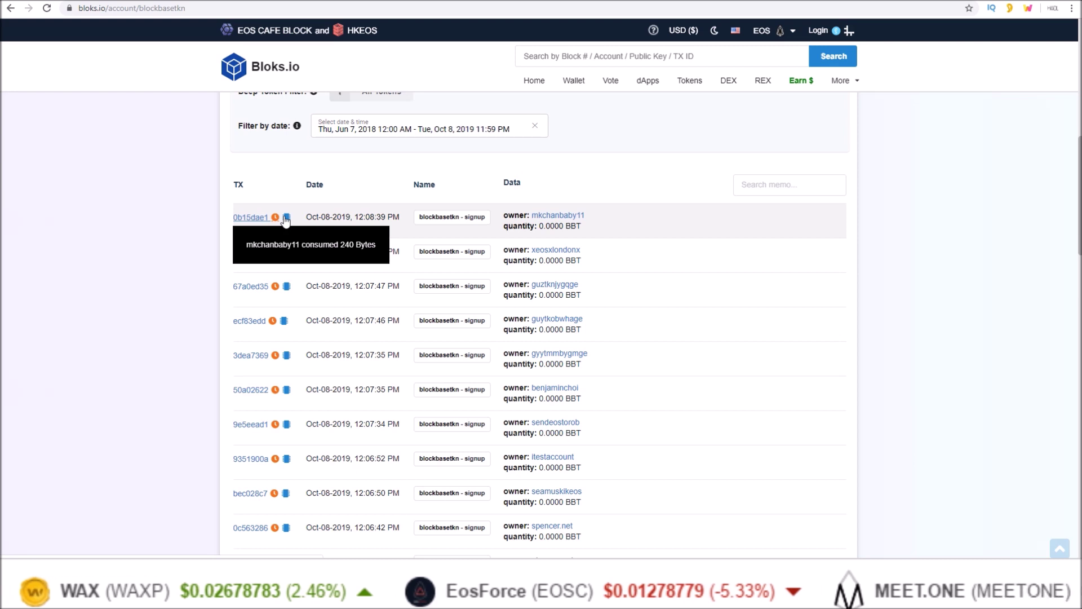
drag(539, 225, 581, 226)
drag(539, 260, 582, 261)
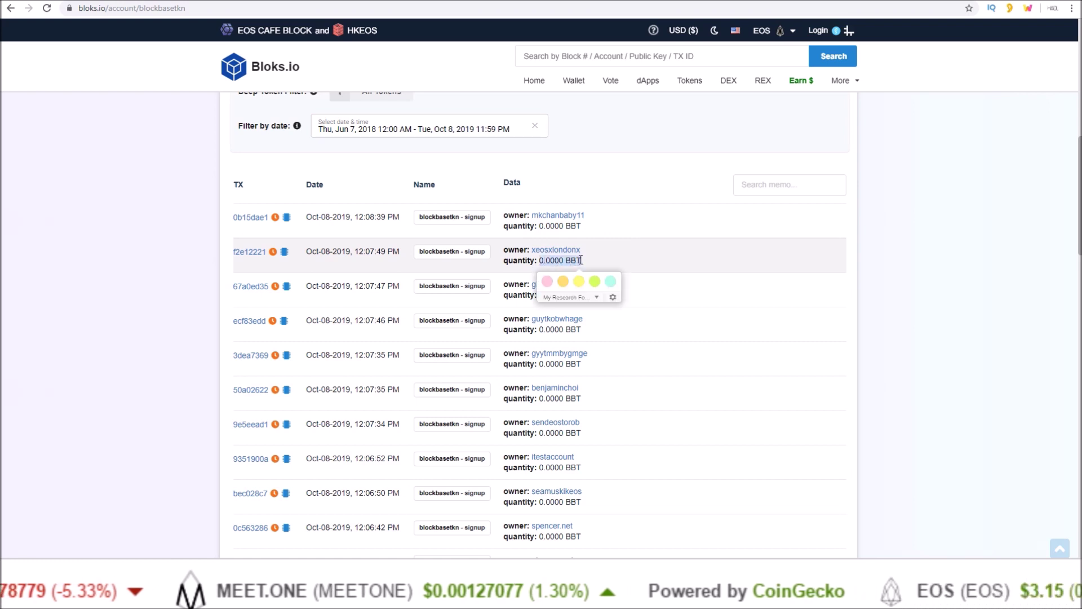
click(592, 260)
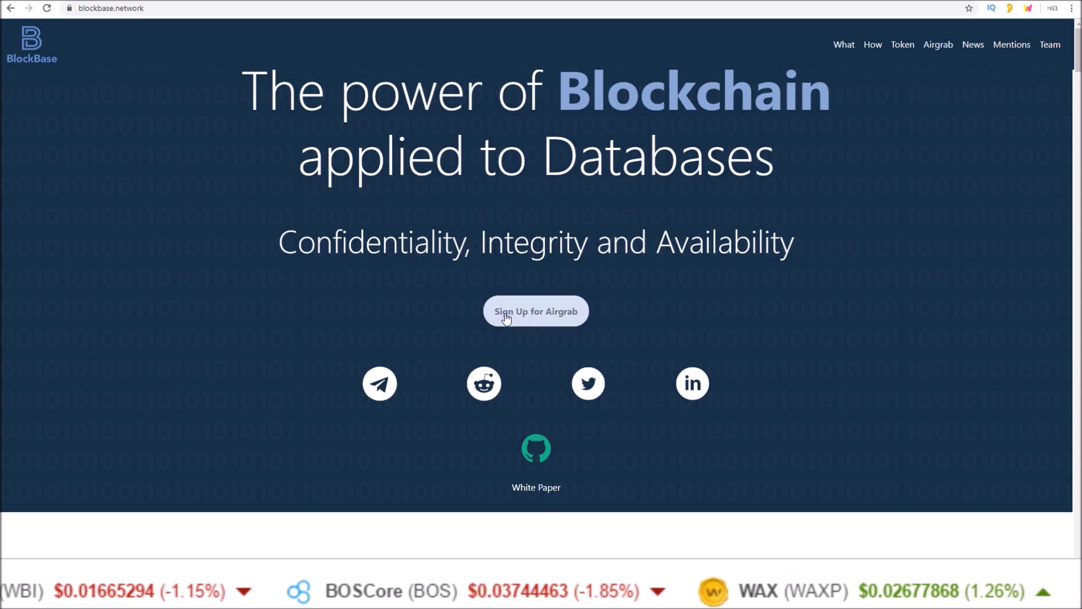
Step: Sign up for the BlockBase airgrab, which opens EOS Authority's Airgrab page
click(576, 324)
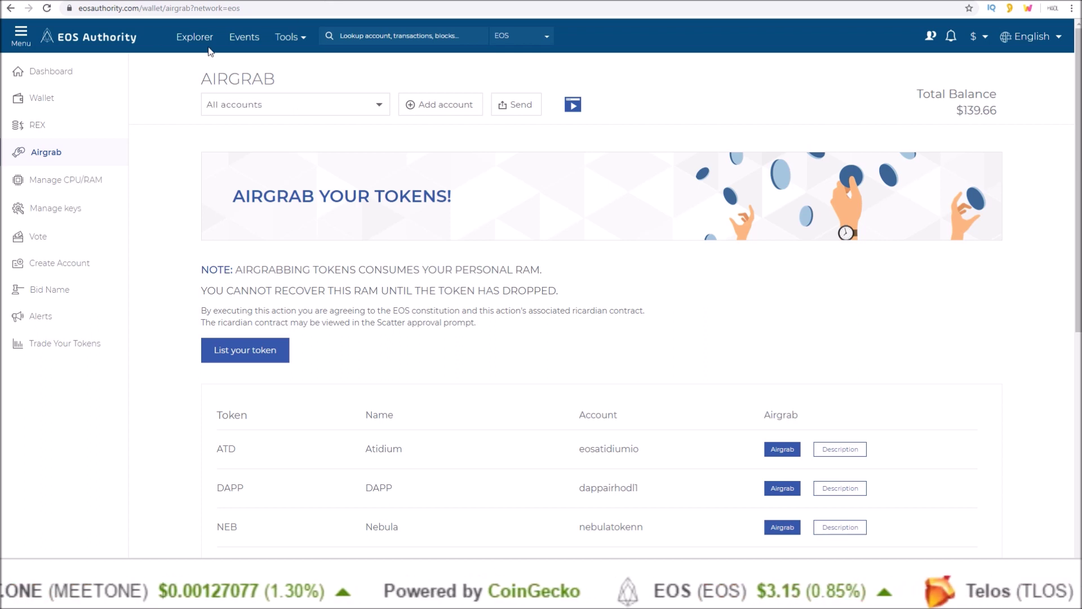
Step: Go from the EOS Authority home page through Wallet to Airgrab and start adding an account
click(99, 44)
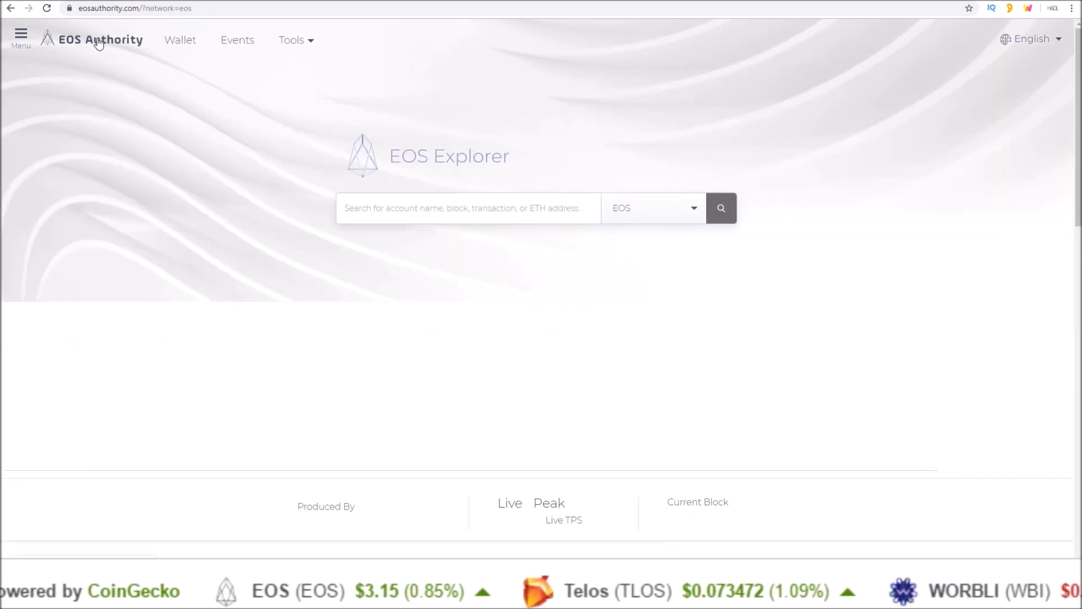
click(175, 42)
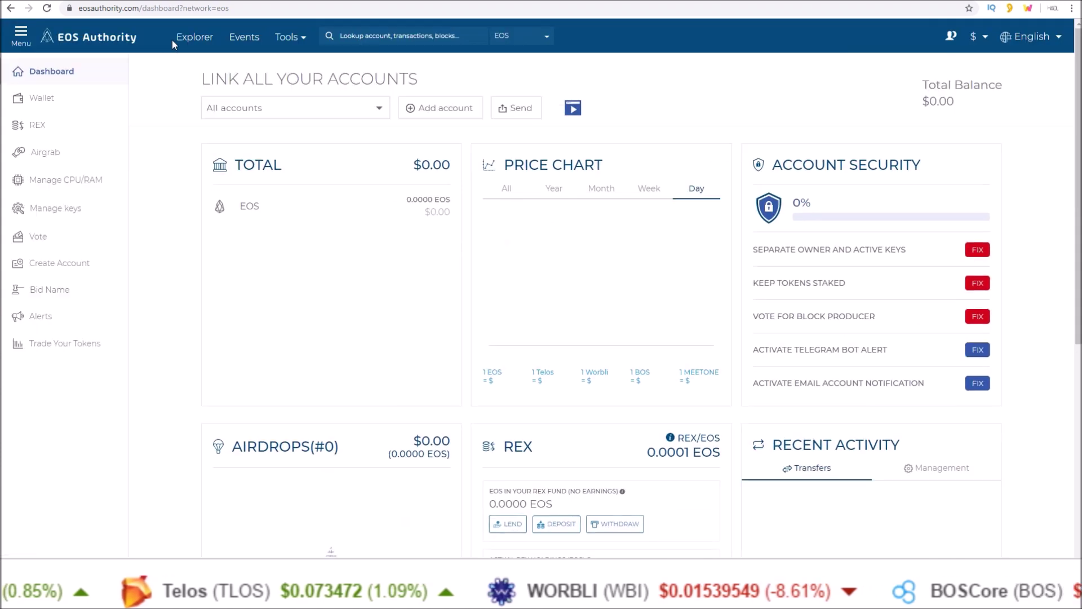
click(42, 156)
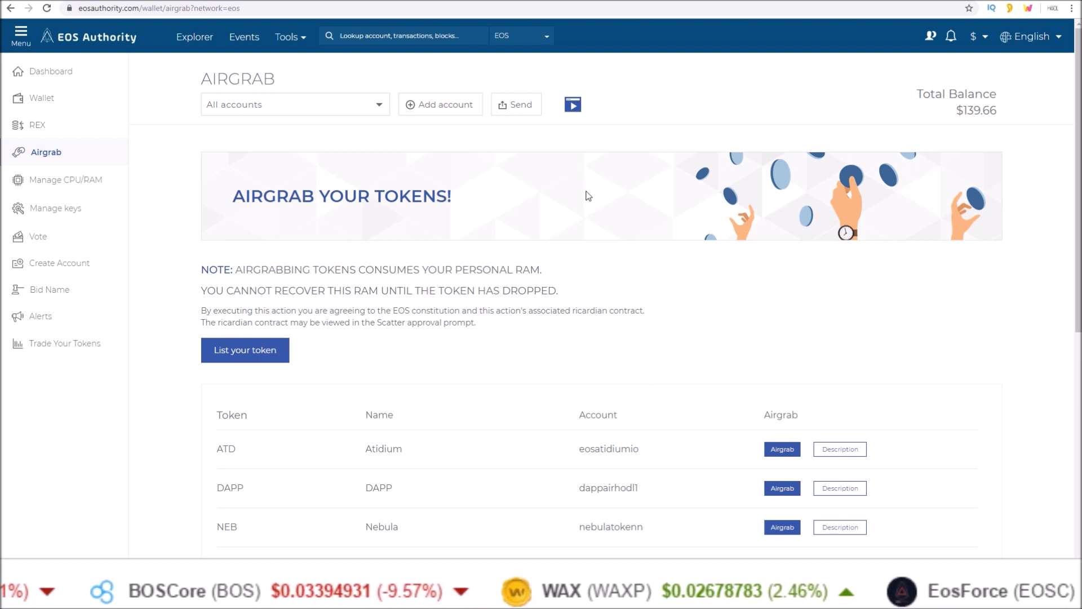
click(435, 110)
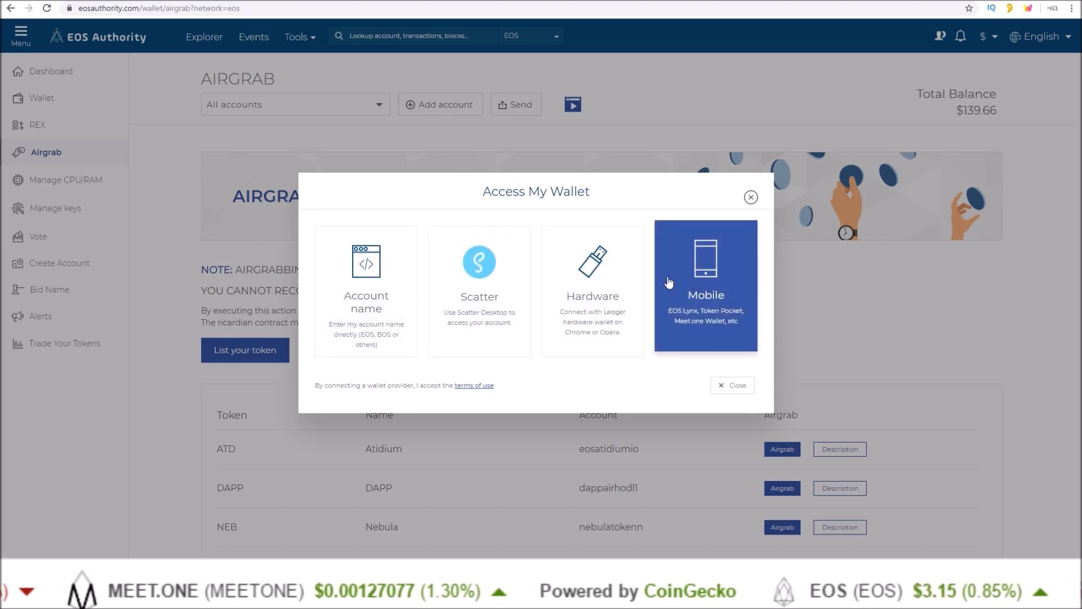
Step: Connect Scatter, allow the relink, and share the chosen EOS account with EOS Authority
click(486, 270)
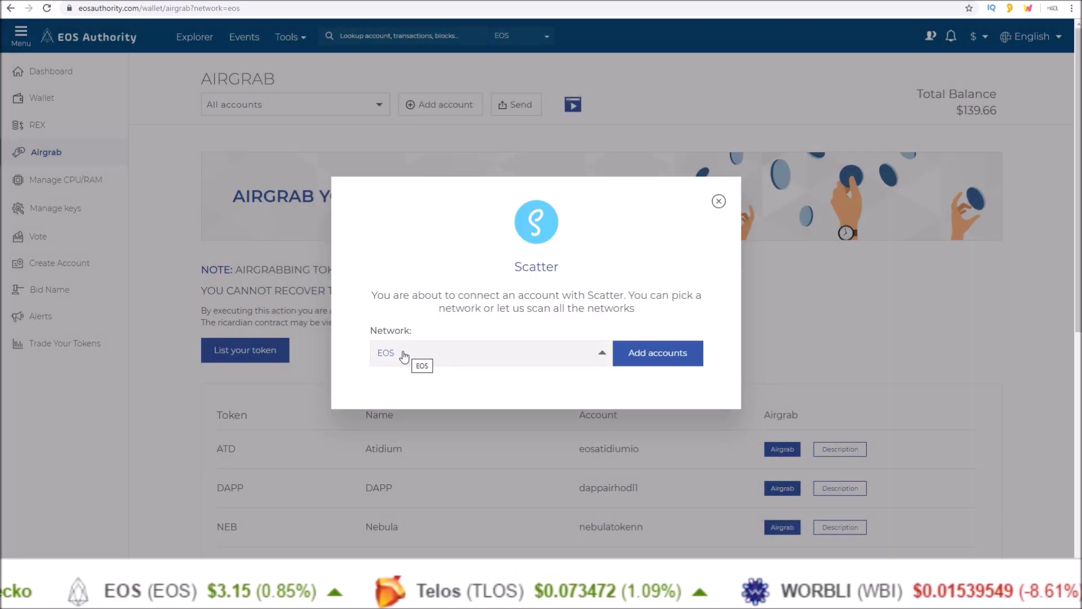
click(652, 357)
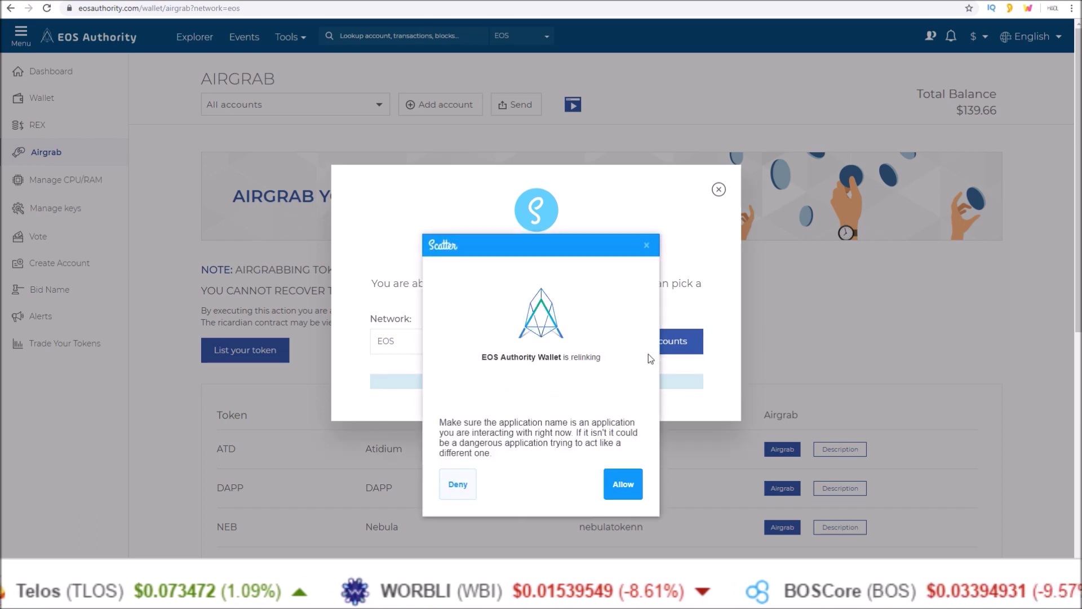
click(619, 481)
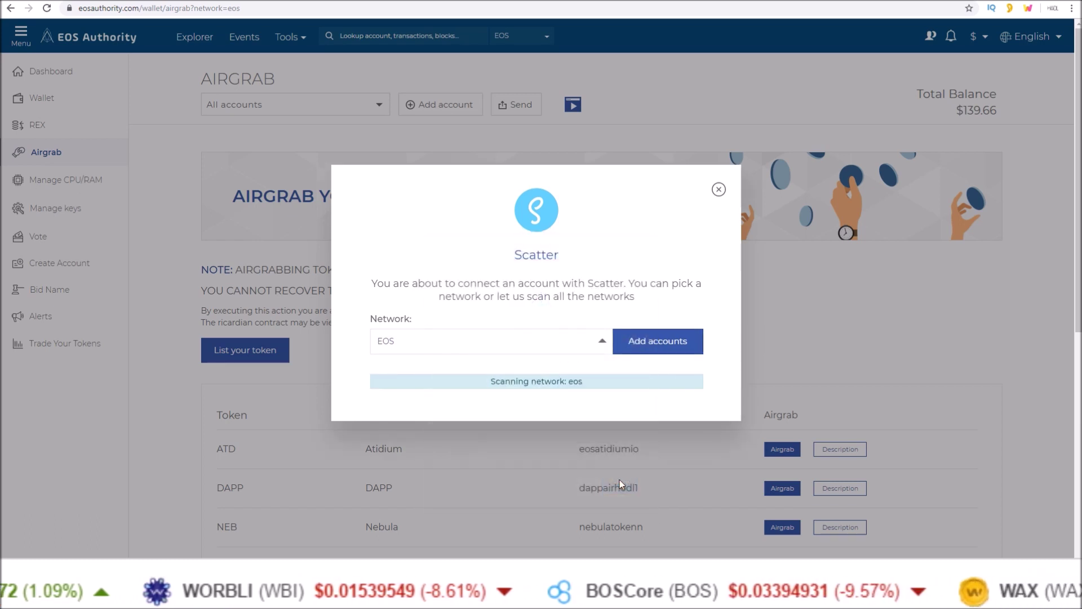
click(492, 398)
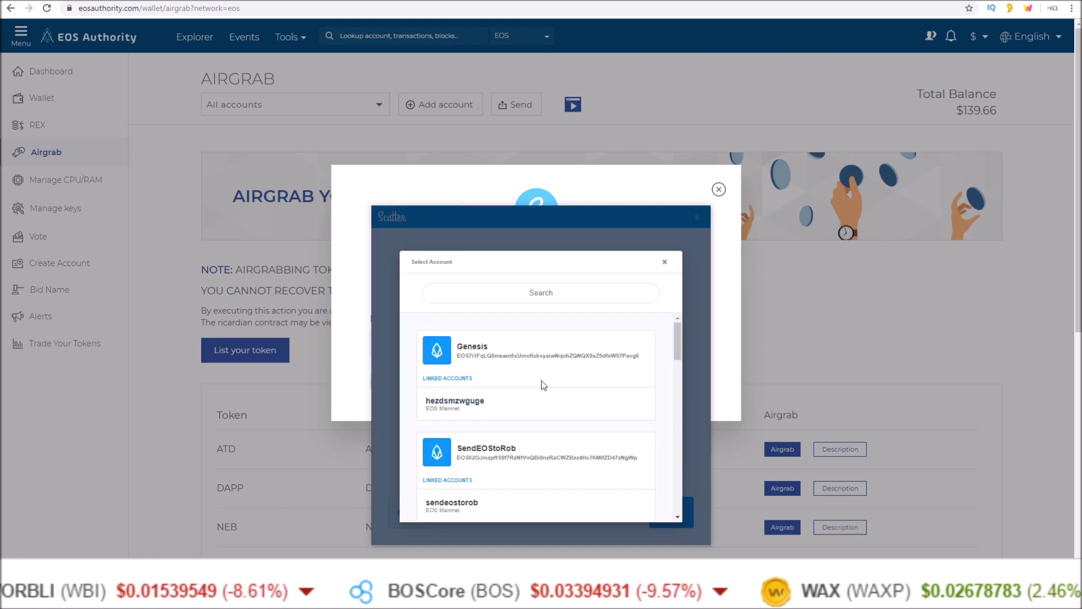
drag(676, 331, 667, 354)
click(472, 473)
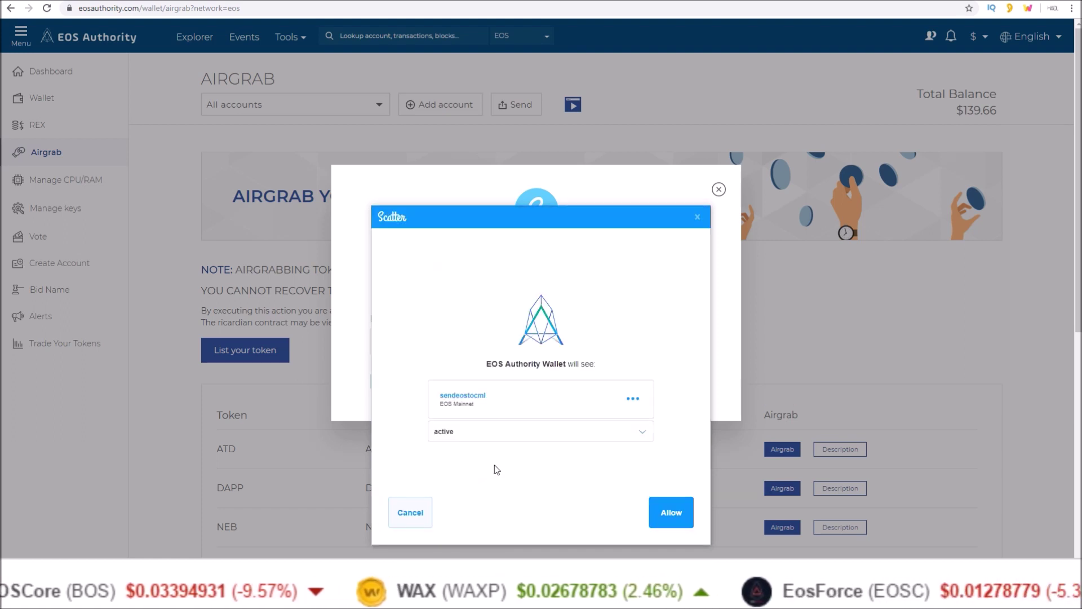
click(669, 513)
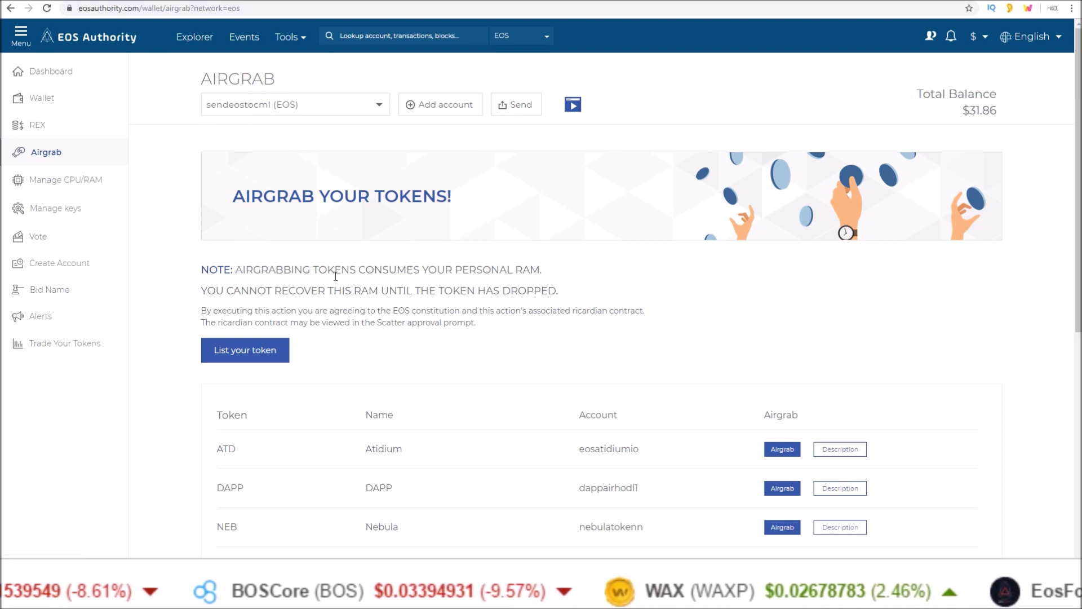
drag(1078, 44, 1065, 160)
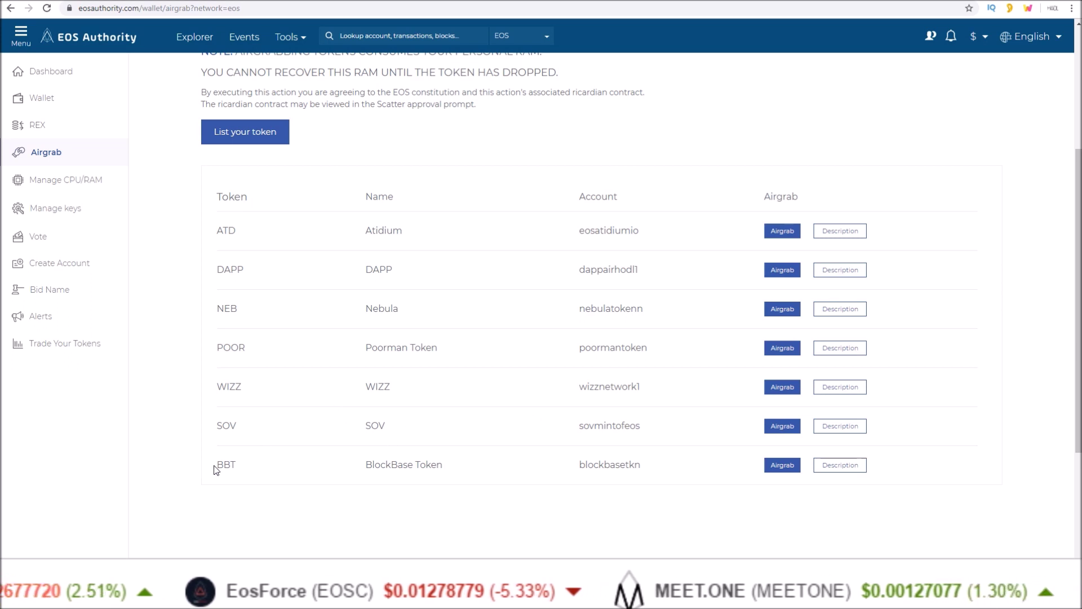
drag(213, 468, 249, 469)
drag(365, 464, 634, 464)
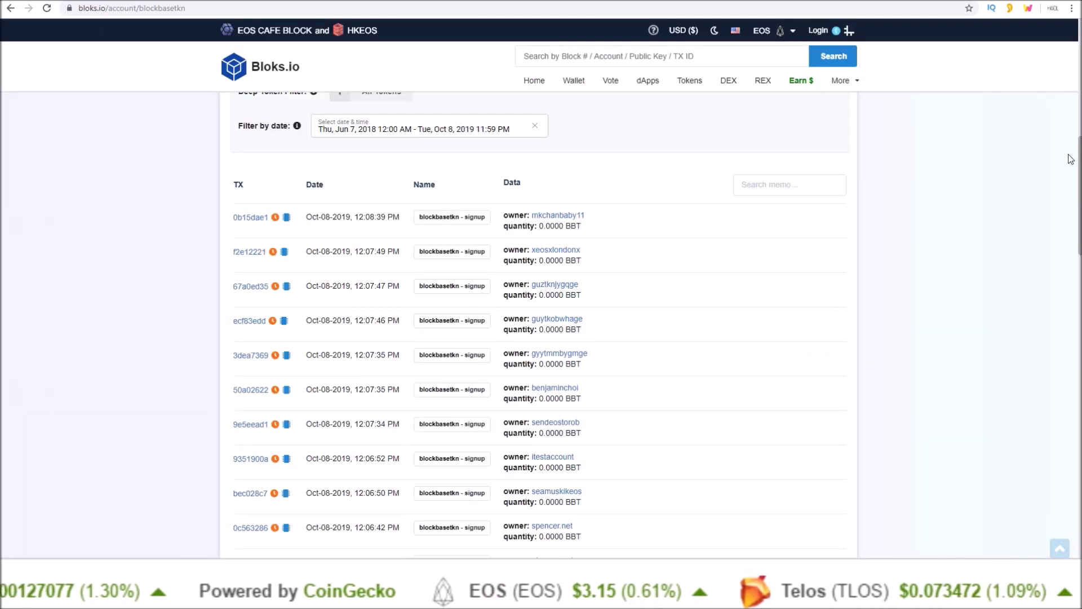
scroll(1080, 164, up, 10)
drag(396, 130, 300, 120)
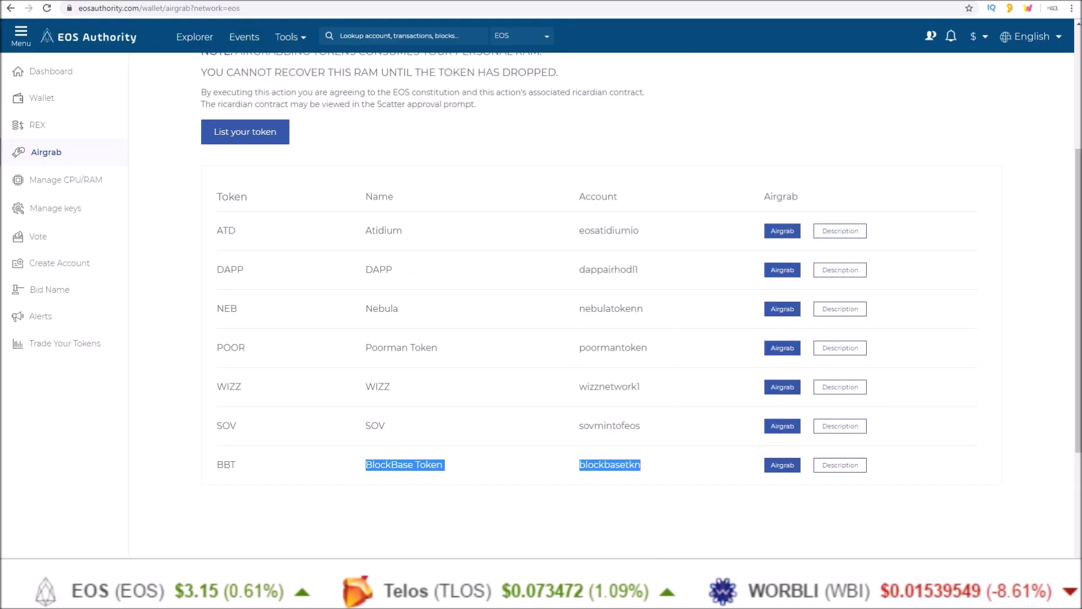
Step: Airgrab BlockBase Token (BBT), approve the signup in Scatter, and return to the Bloks.io tab
click(776, 468)
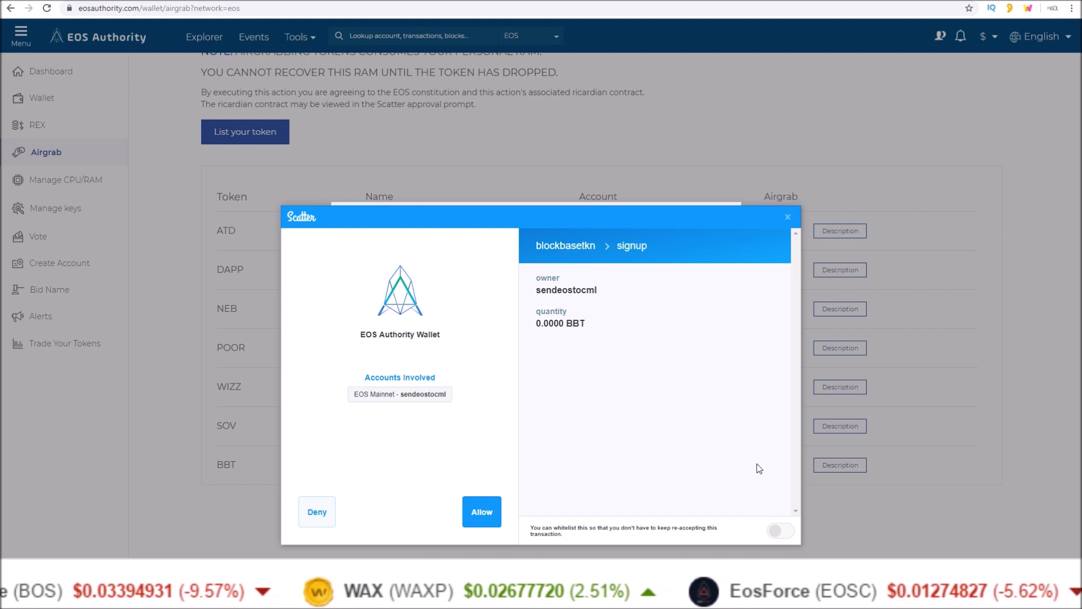
drag(610, 213, 593, 143)
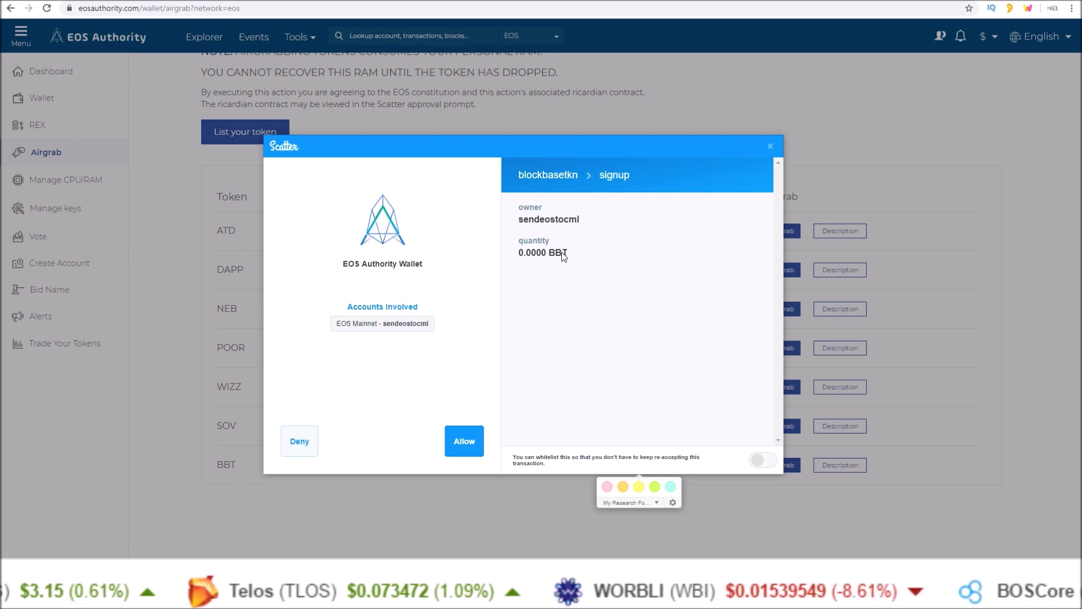
click(465, 444)
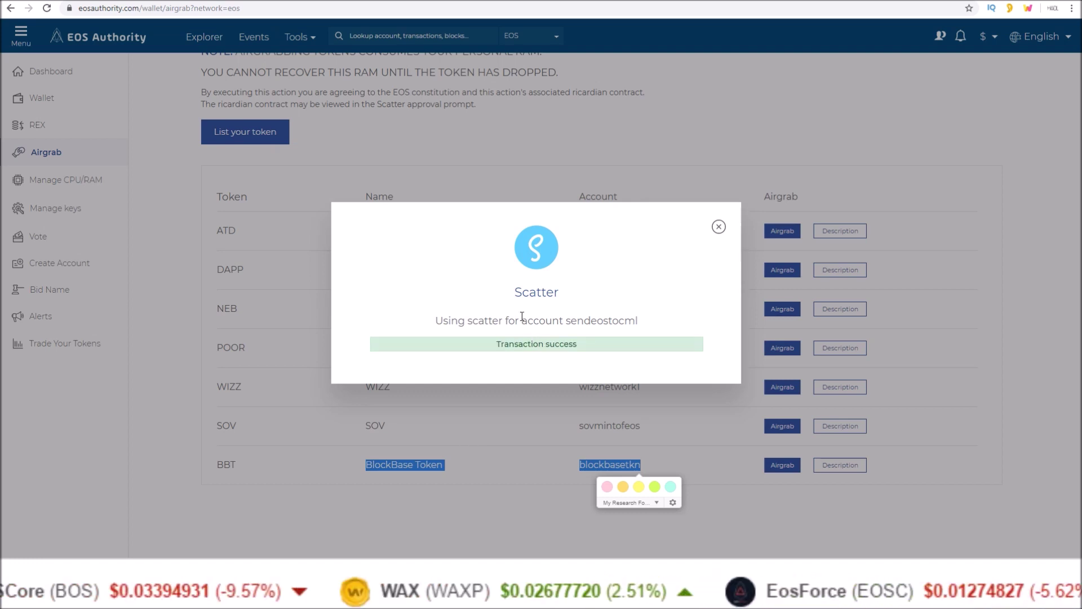
click(198, 0)
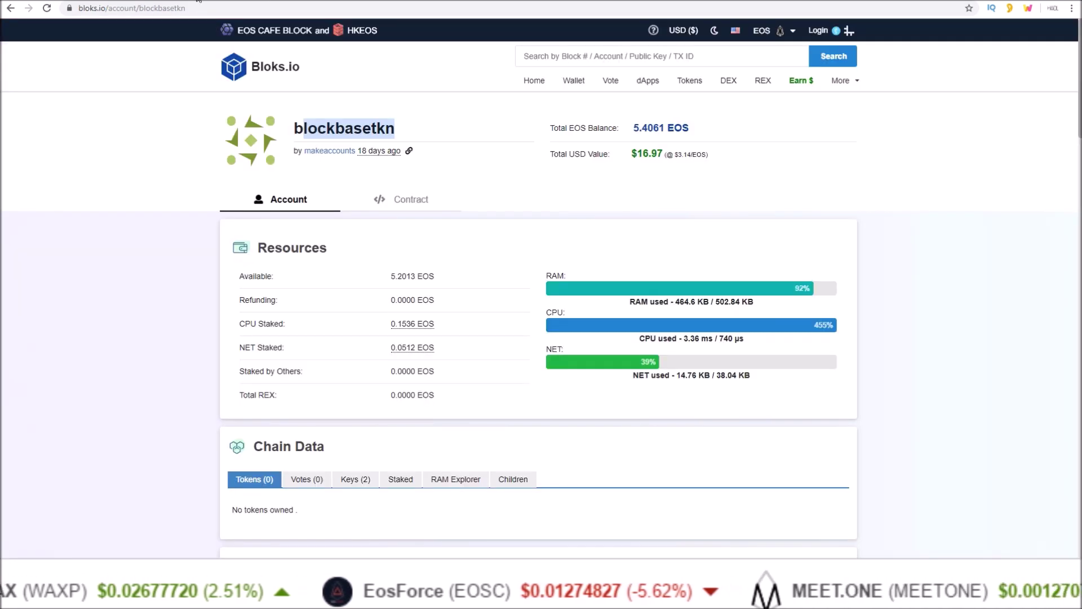
Step: Reload blockbasetkn's transactions, confirm the connected account's new signup, then go back to EOS Authority
click(47, 8)
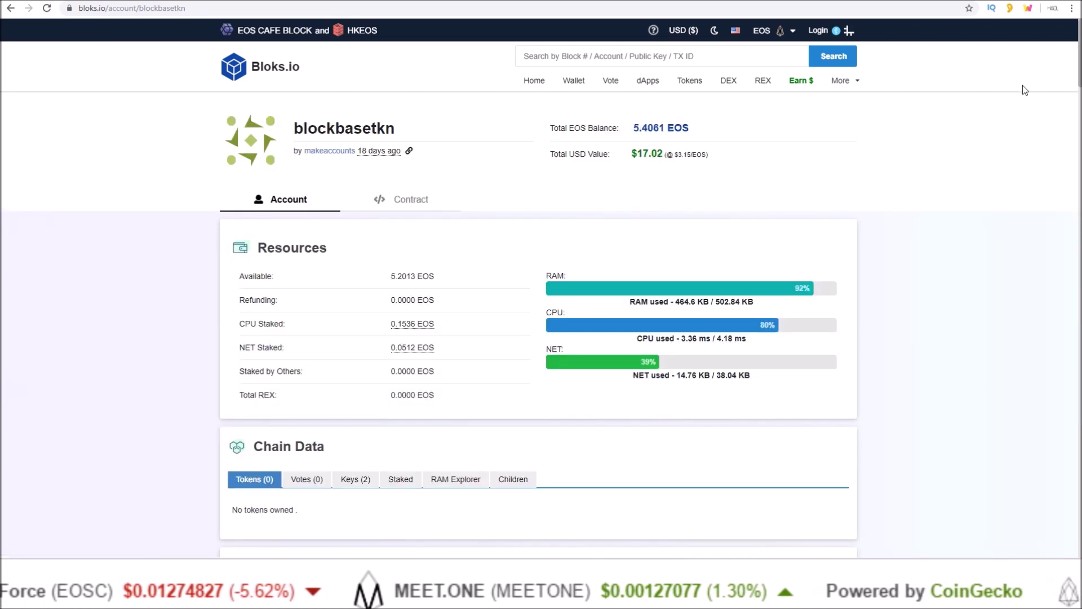
scroll(631, 231, down, 8)
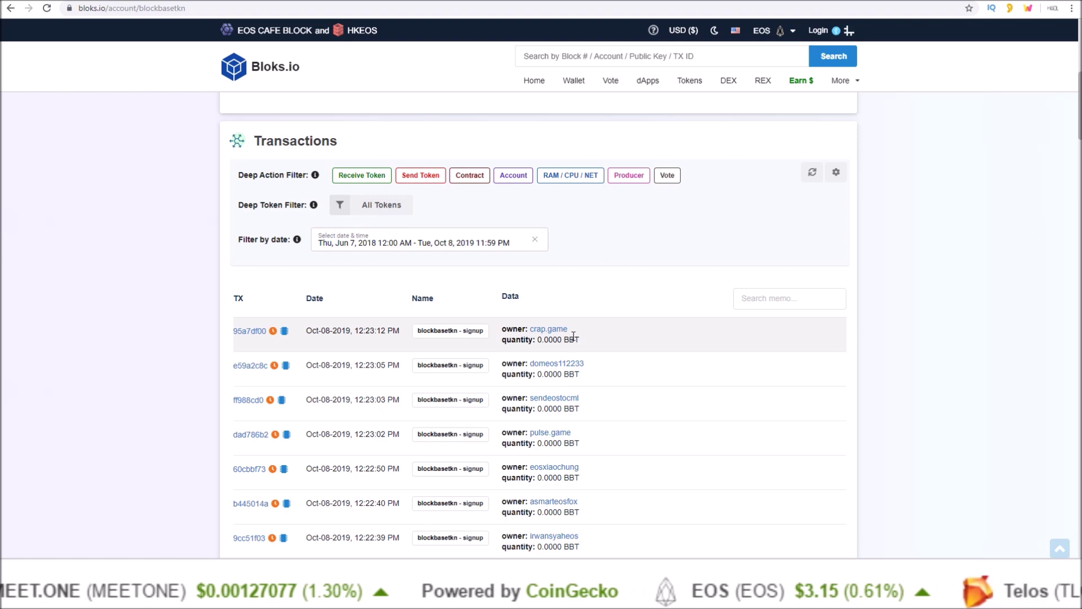
drag(616, 403, 556, 398)
drag(518, 398, 460, 400)
click(505, 408)
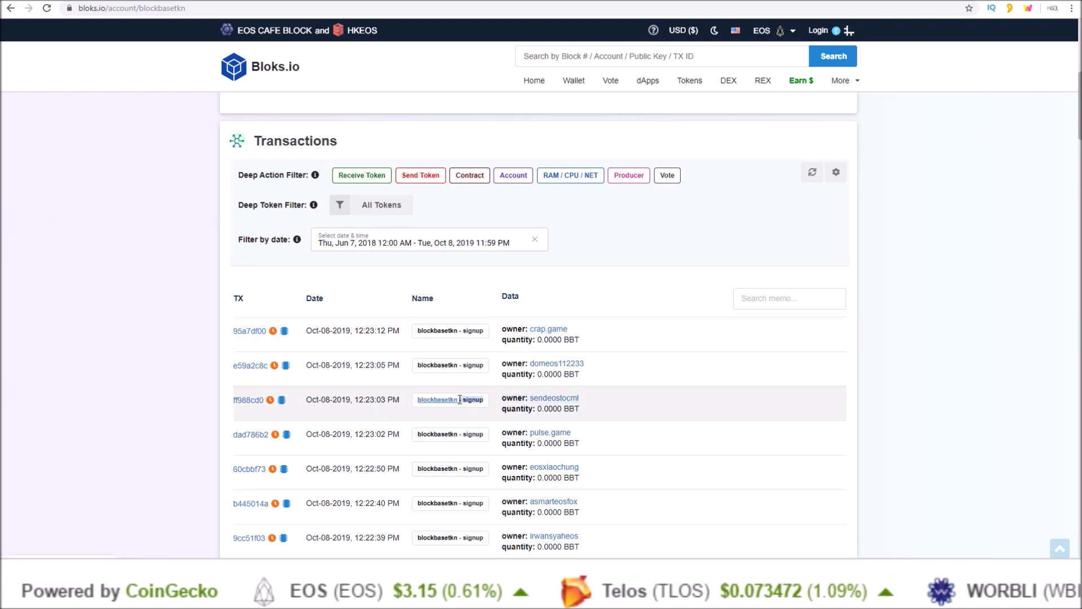
click(500, 362)
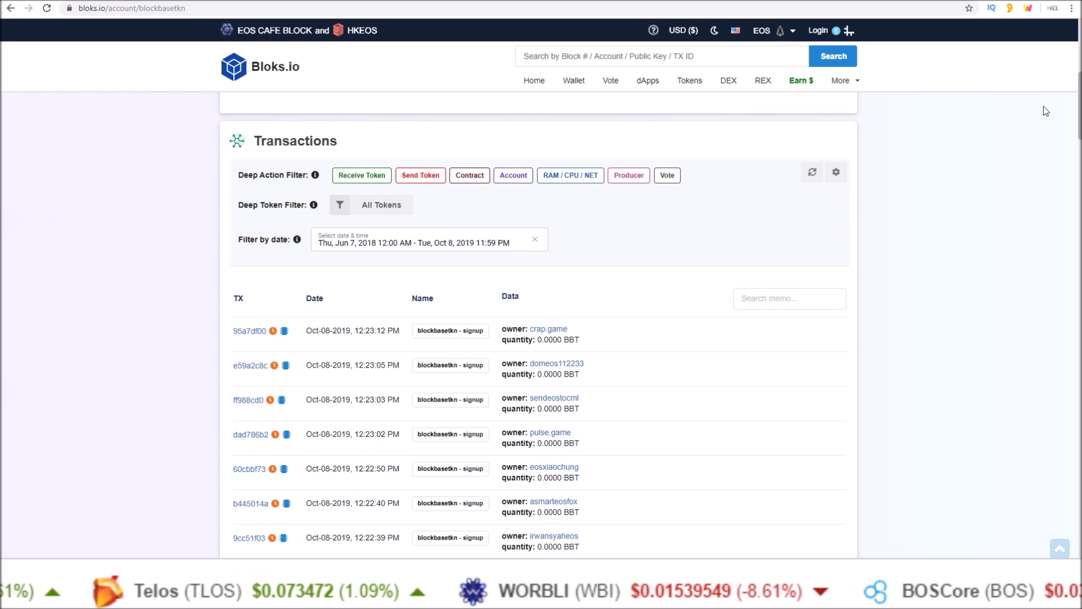
scroll(1047, 110, up, 6)
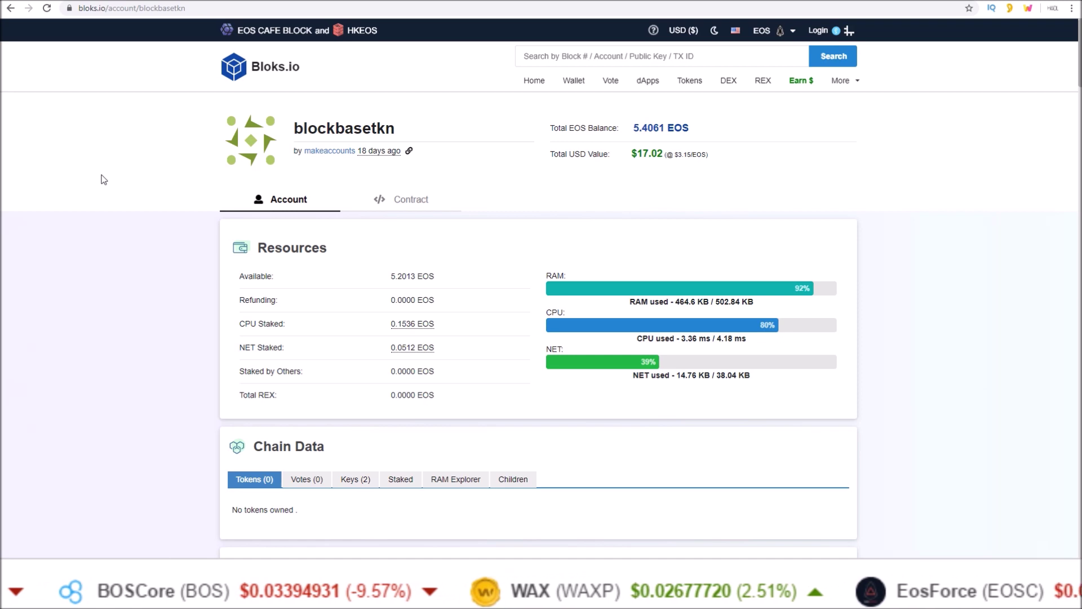
click(290, 1)
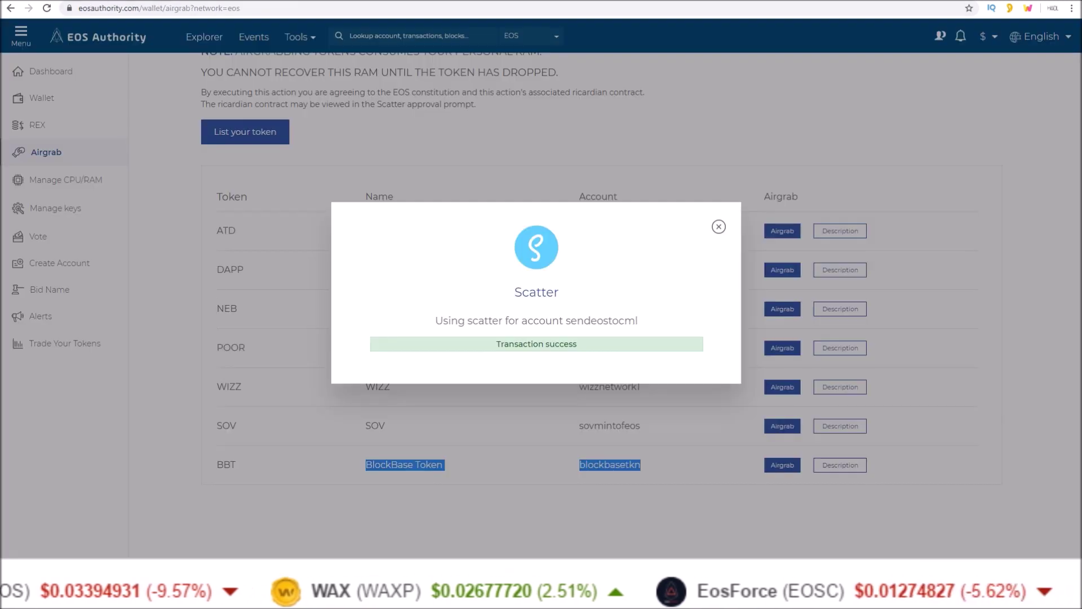
Step: Close the Transaction success notice and select the Airgrab page's web address
click(718, 227)
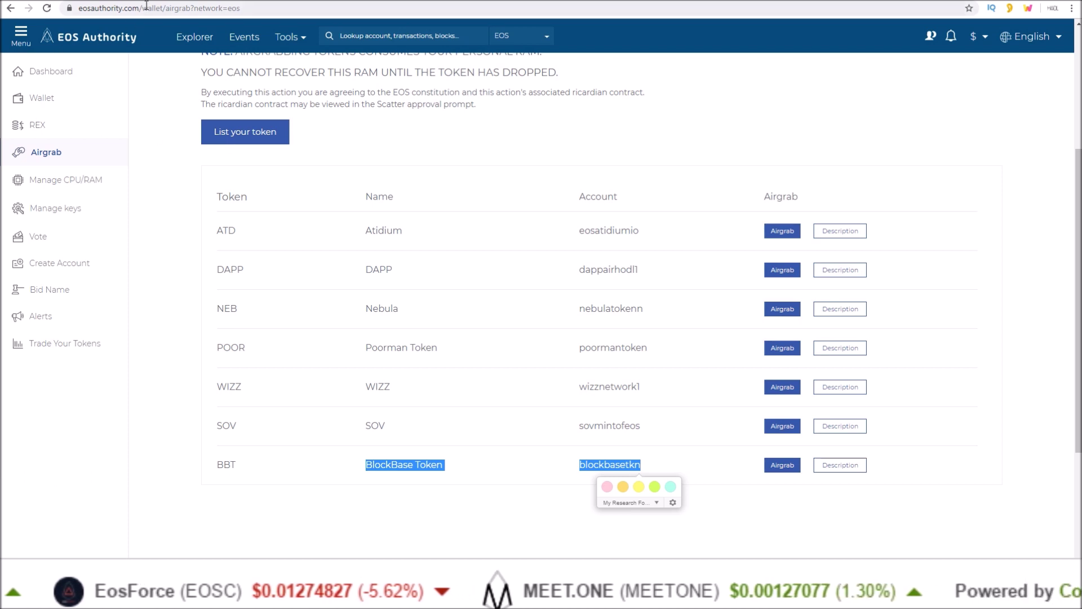
drag(78, 8, 248, 8)
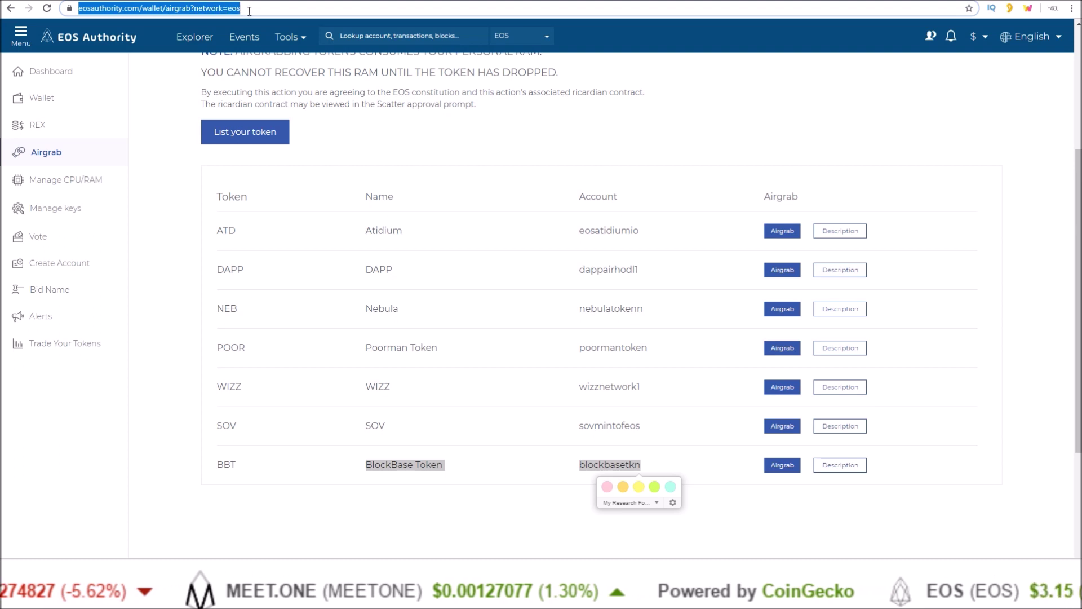
click(170, 91)
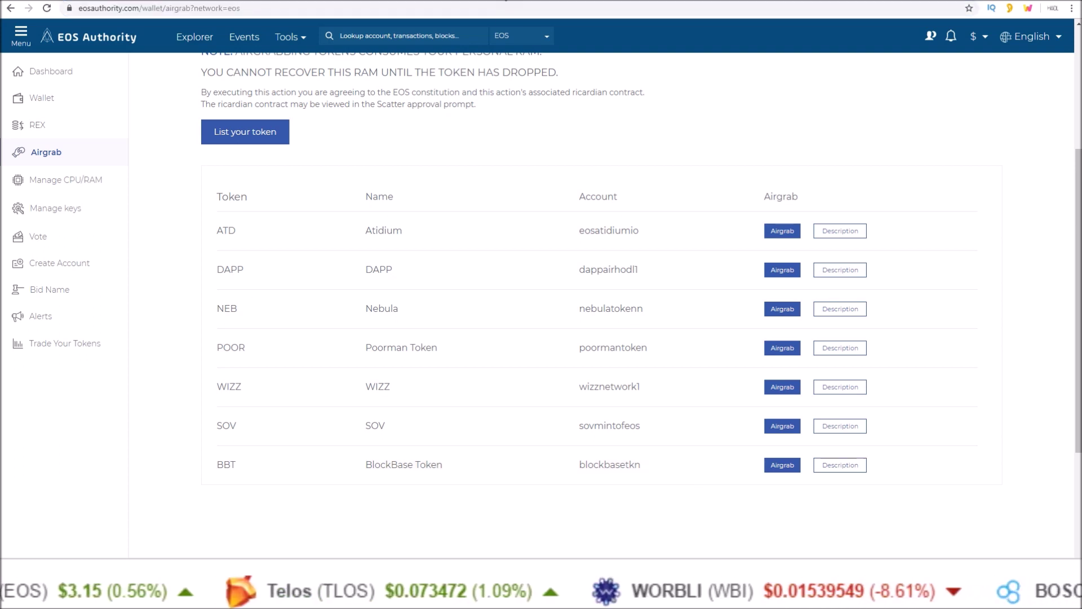